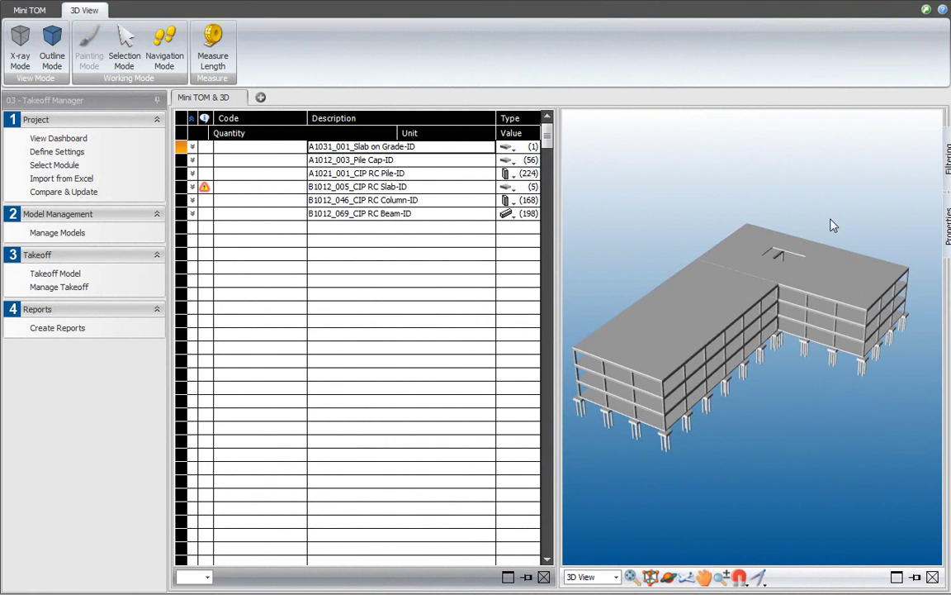
- Filter the 3D model to isolate only the unassigned elements and orbit around them
left_click(671, 581)
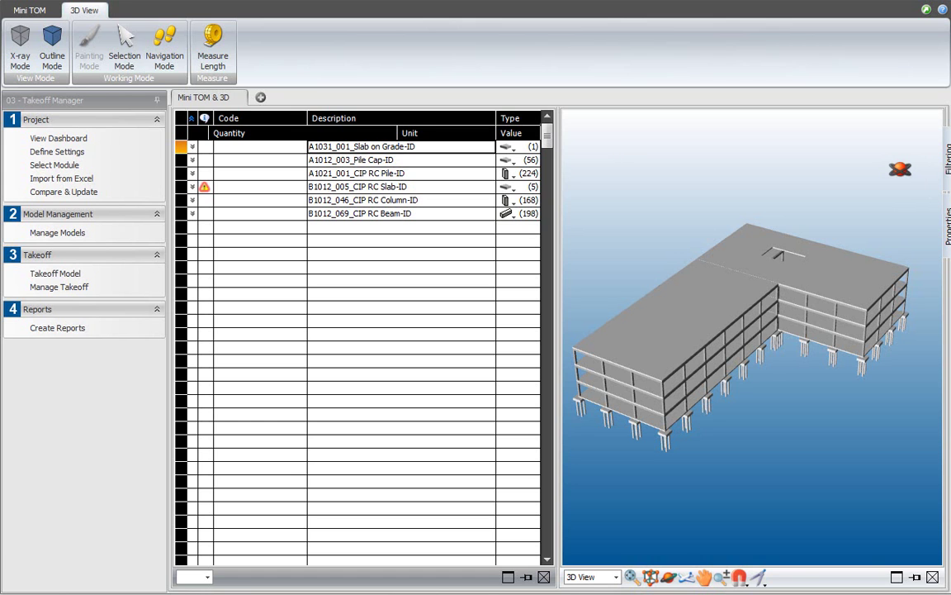
left_click(948, 159)
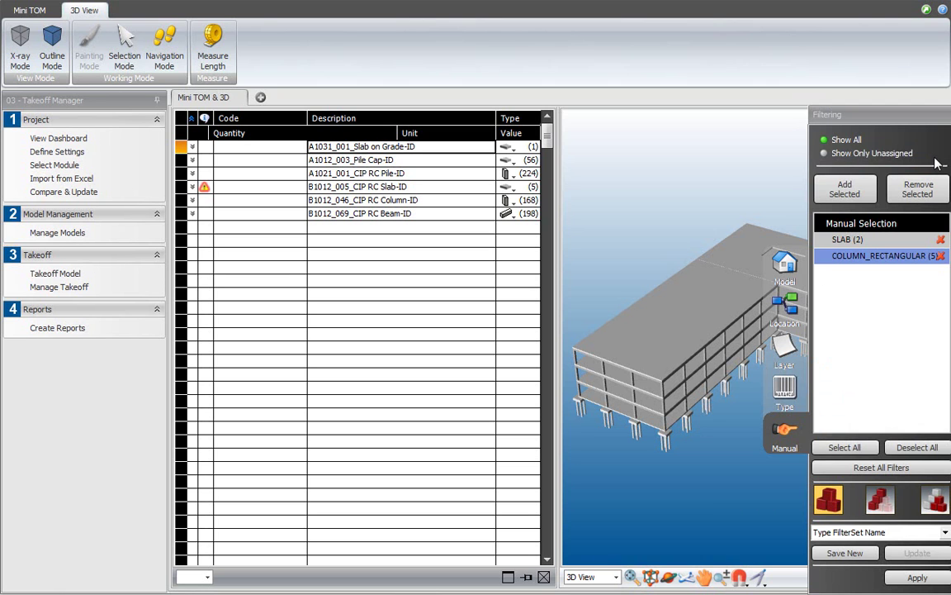
left_click(869, 157)
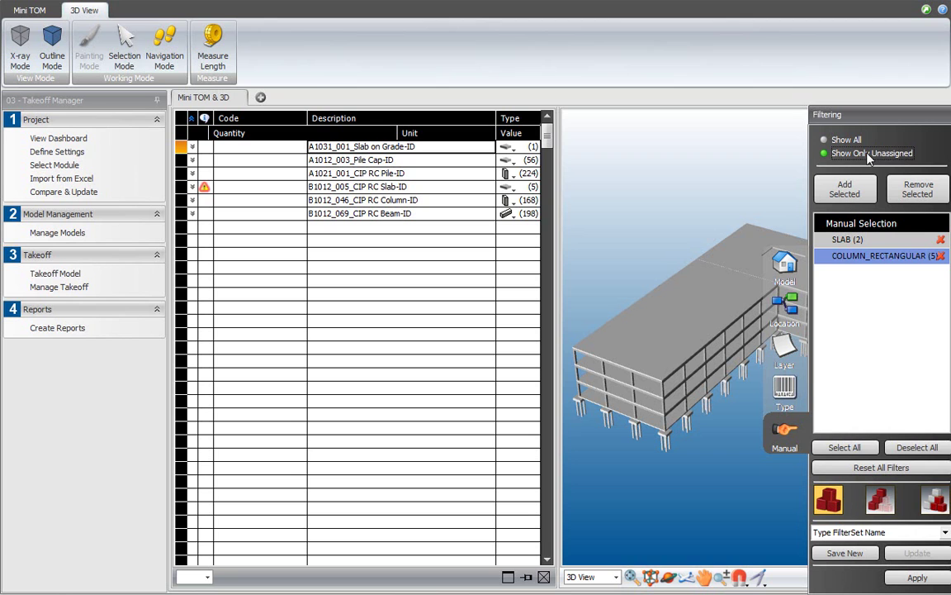
left_click(829, 500)
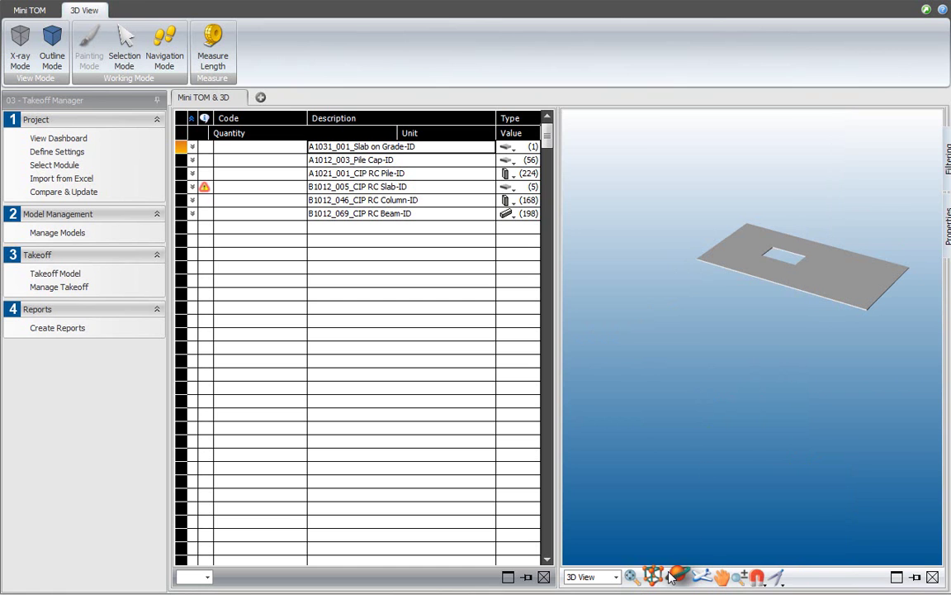
middle_click_drag(702, 349, 725, 349)
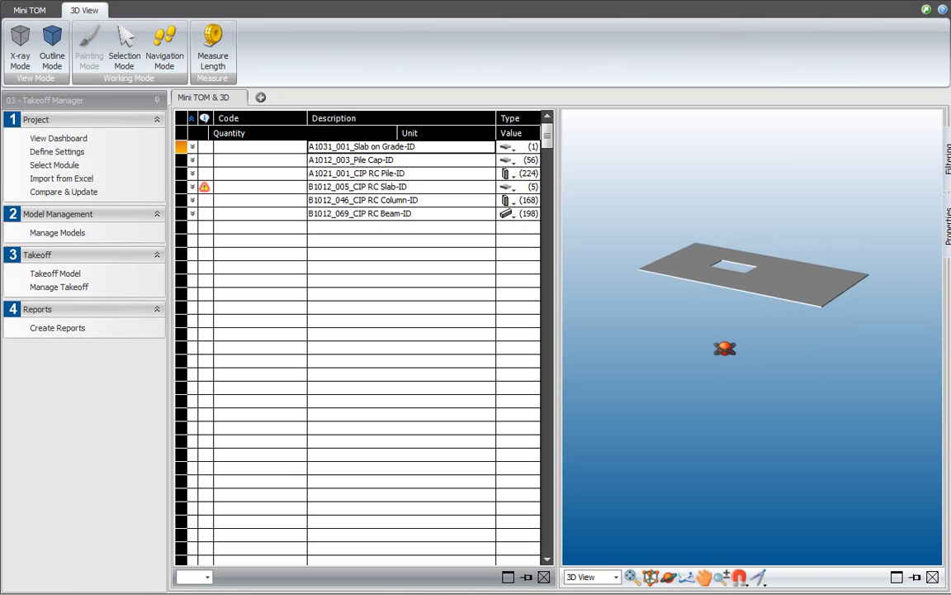
- Set the filter back to Show All and apply it to the 3D model
mouse_move(947, 158)
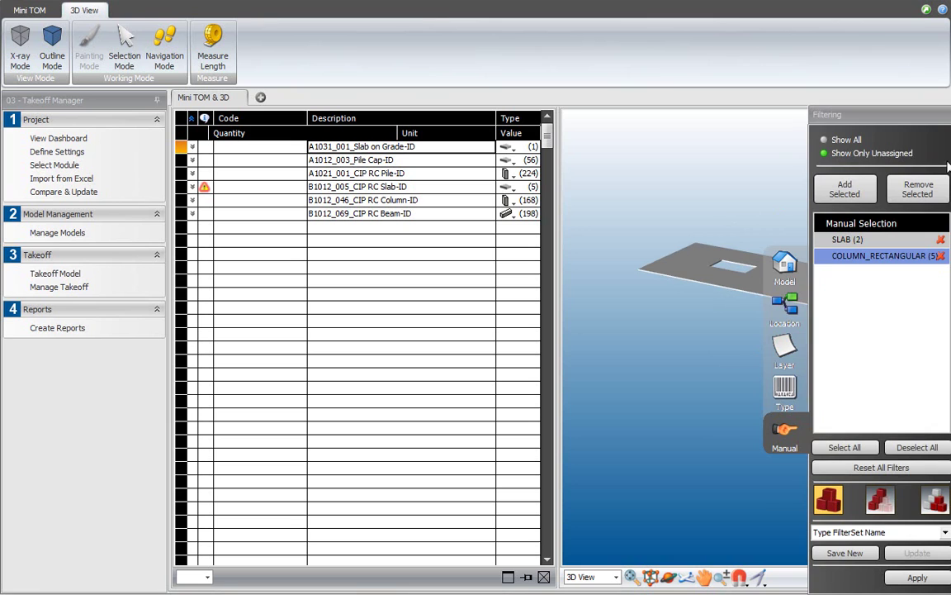
left_click(842, 140)
left_click(915, 577)
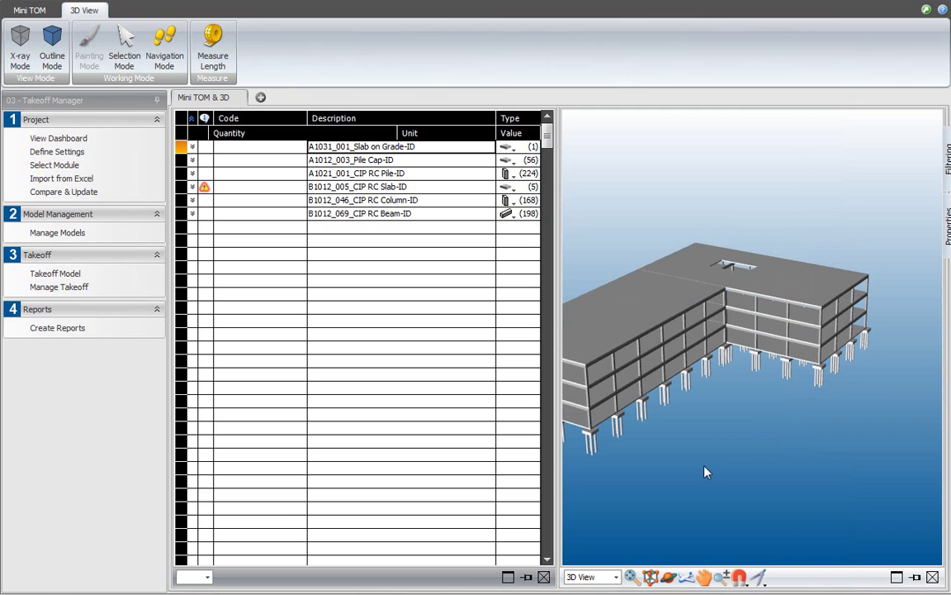
- Filter by model to isolate 03-SUPERSTRUCTURE without 02-SUBSTRUCTURE, apply it and orbit around the result
mouse_move(946, 158)
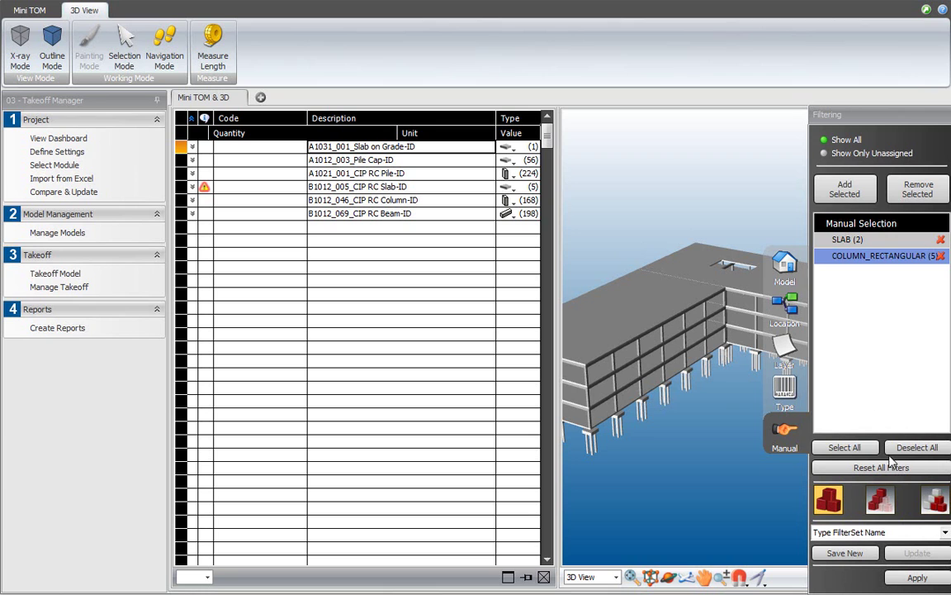
left_click(784, 265)
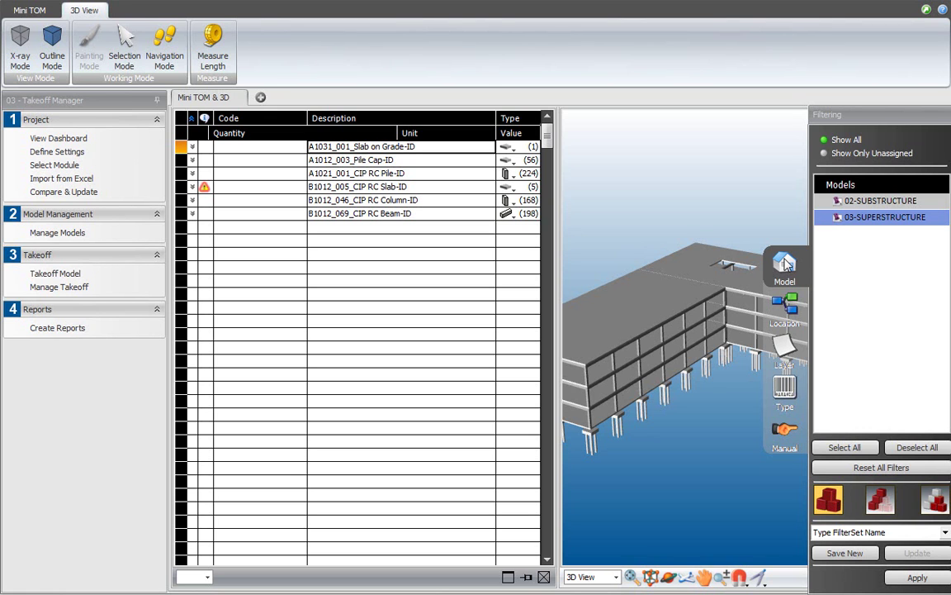
left_click(828, 202)
left_click(830, 218)
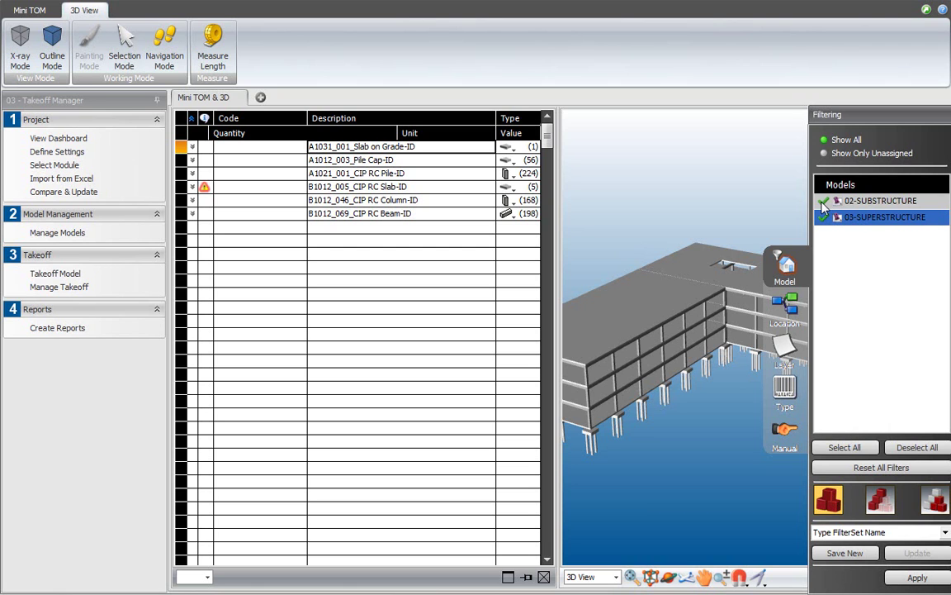
left_click(823, 203)
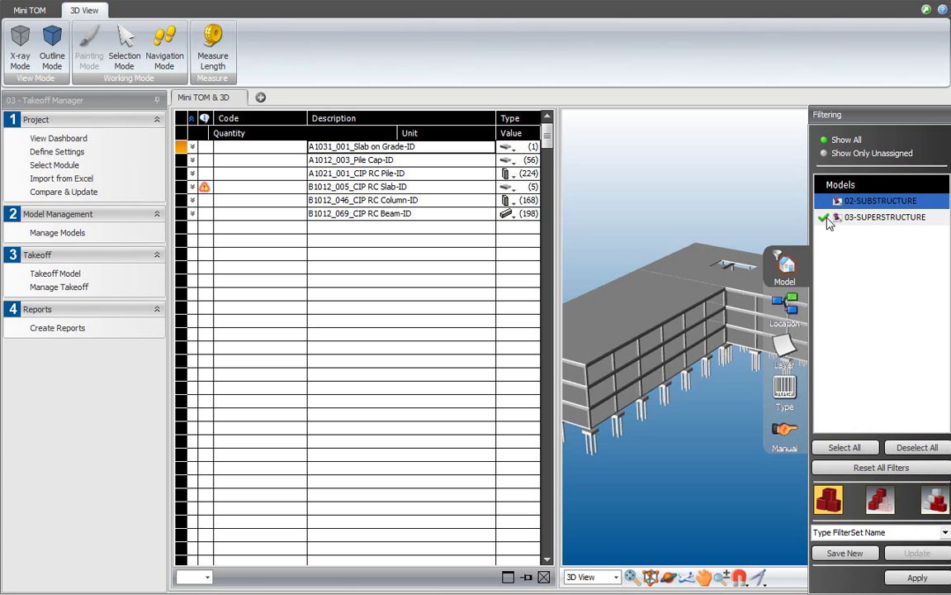
left_click(829, 498)
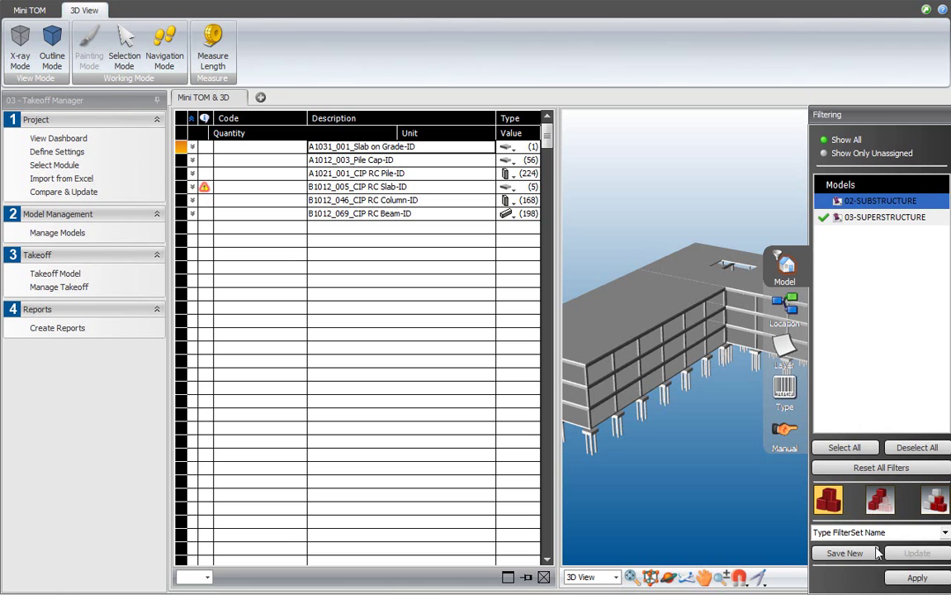
left_click(917, 577)
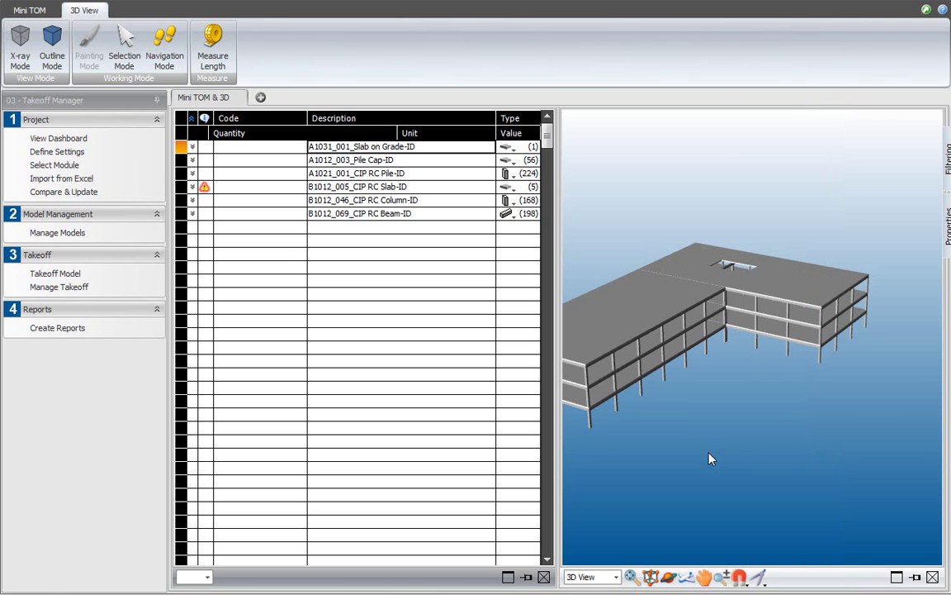
left_click(669, 576)
left_click_drag(673, 547, 783, 436)
- Reset all filters, then isolate the BEAM_RECTANGULAR object type and orbit around the beams
left_click(947, 161)
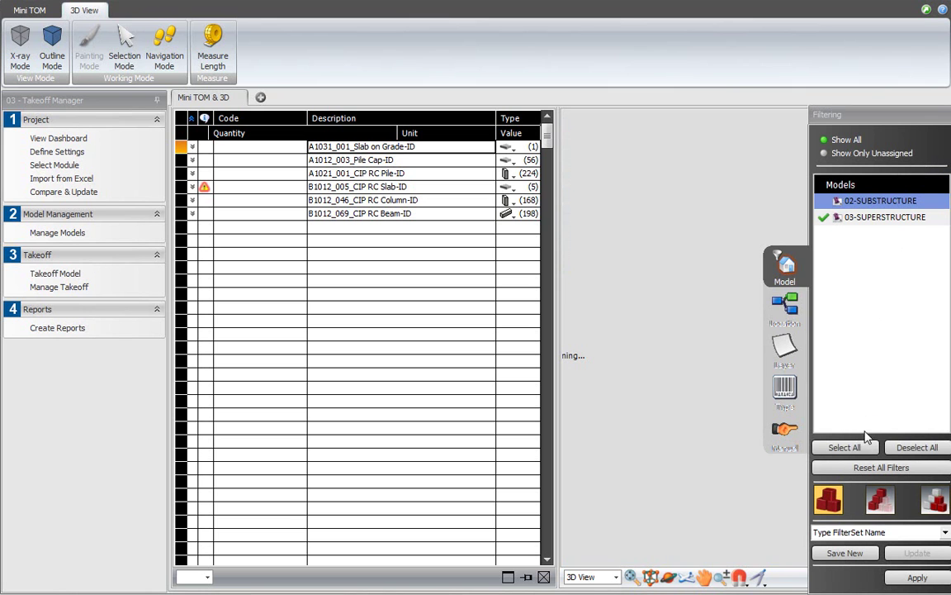
left_click(867, 467)
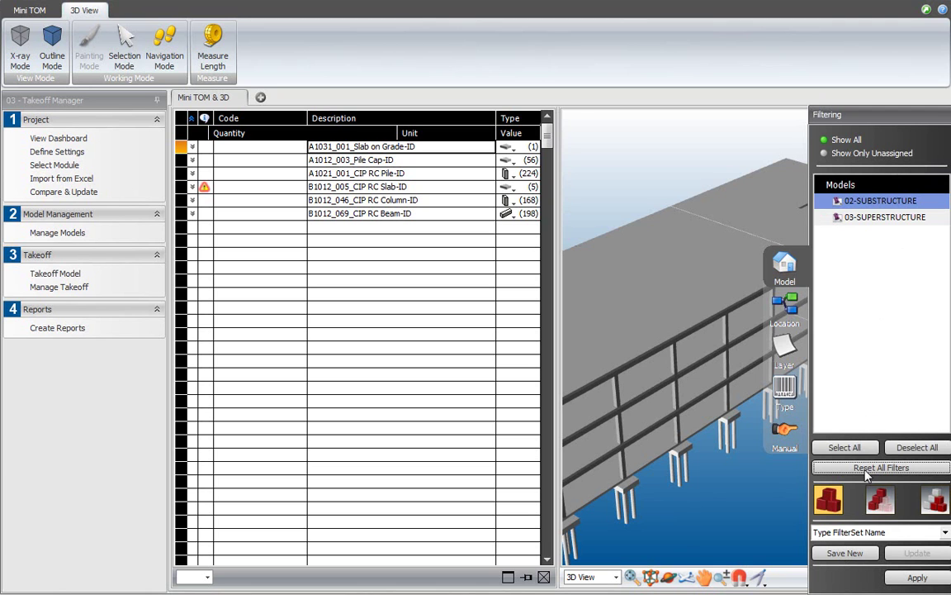
left_click(790, 309)
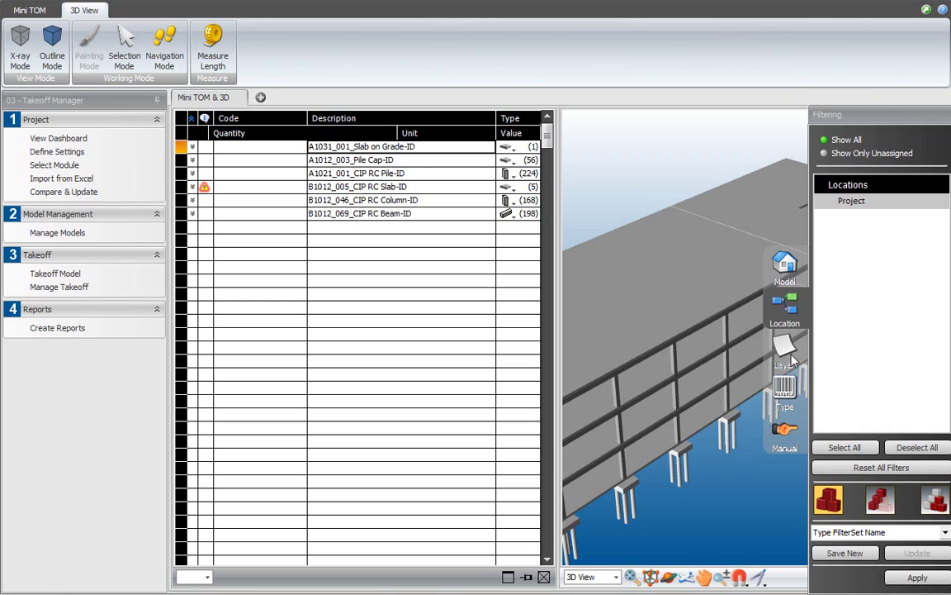
left_click(793, 395)
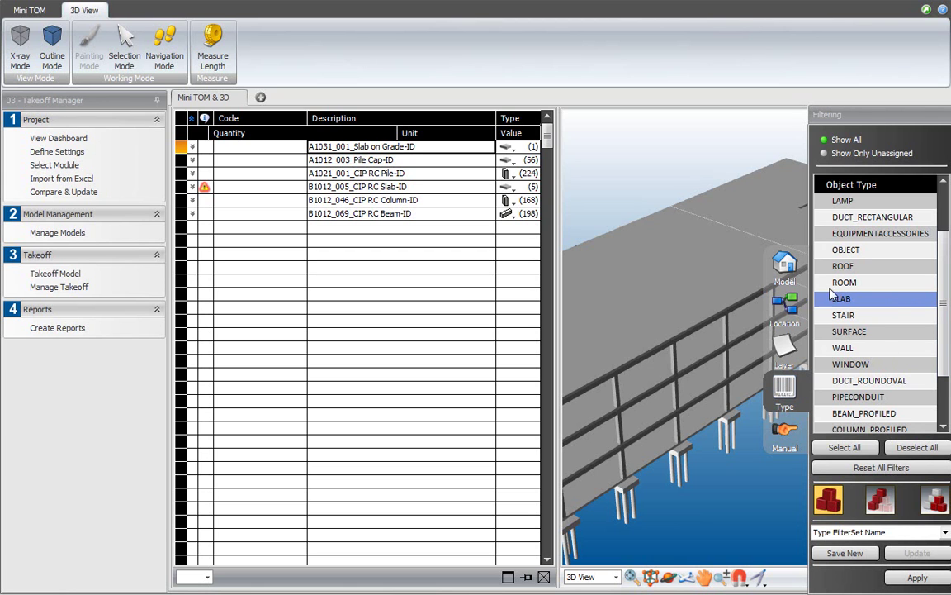
scroll(943, 275, "down", 1)
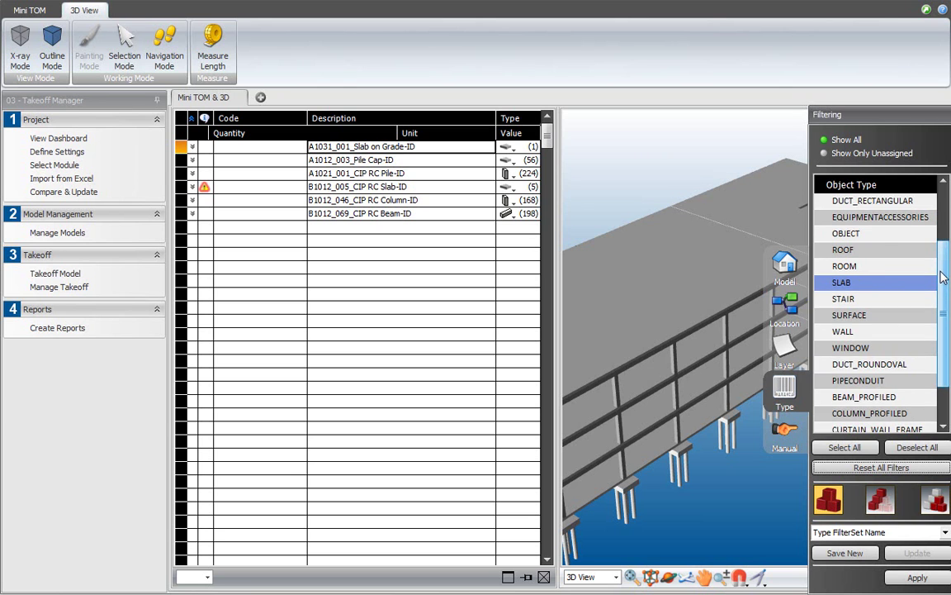
scroll(943, 275, "up", 5)
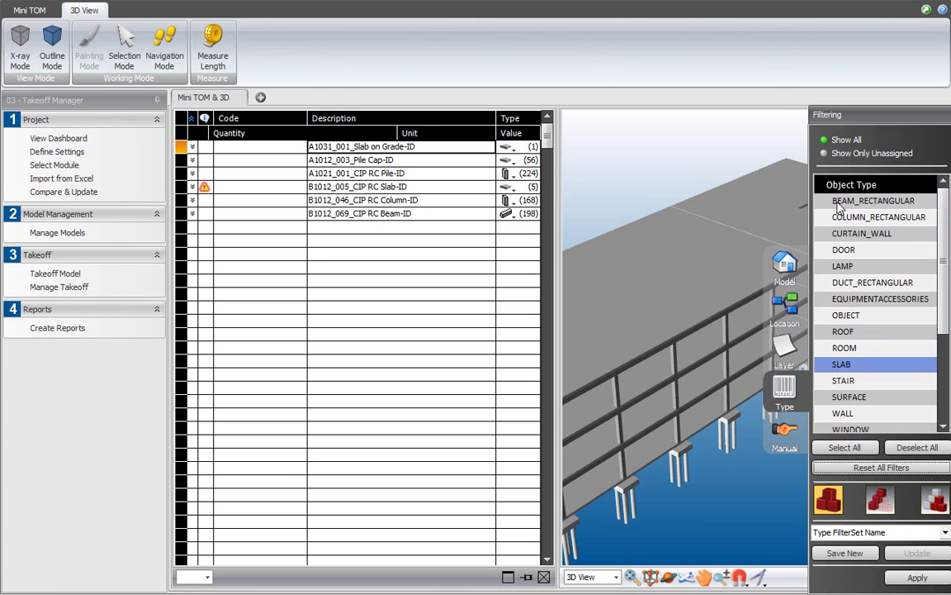
left_click(878, 200)
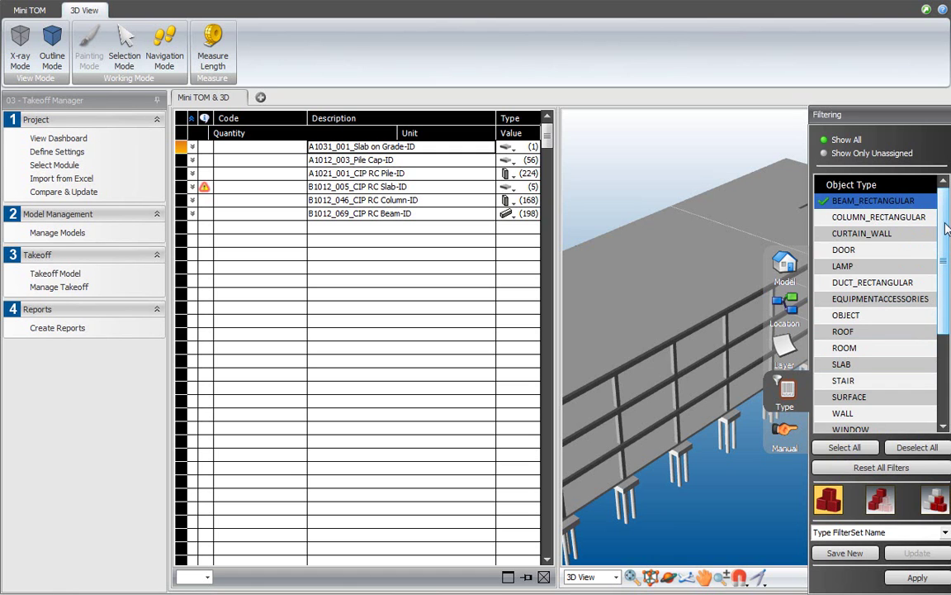
left_click(830, 502)
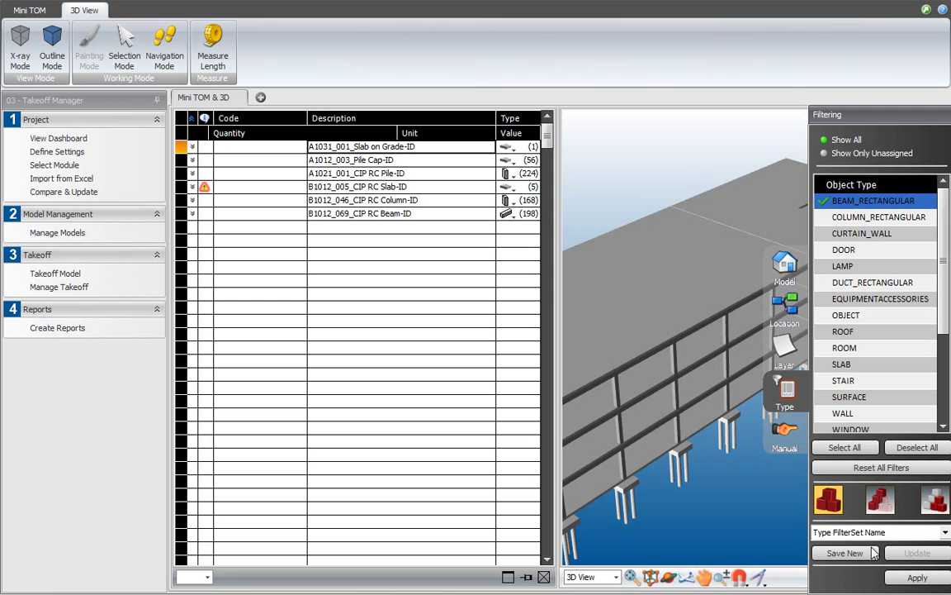
left_click(911, 580)
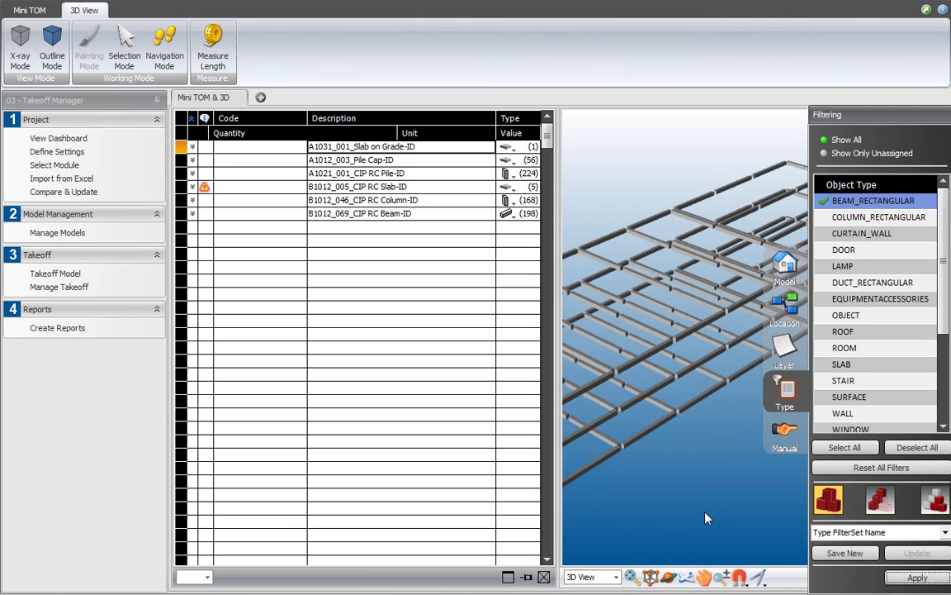
left_click(675, 579)
mouse_move(760, 455)
left_mouse_down()
mouse_move(743, 423)
mouse_move(769, 433)
mouse_move(743, 402)
mouse_move(741, 416)
mouse_move(802, 467)
mouse_move(803, 409)
mouse_move(733, 424)
mouse_move(721, 413)
mouse_move(775, 374)
left_mouse_up()
- Reset all filters, then isolate the SLAB objects of the 02-SUBSTRUCTURE model by combining the type and model filters
left_click(947, 159)
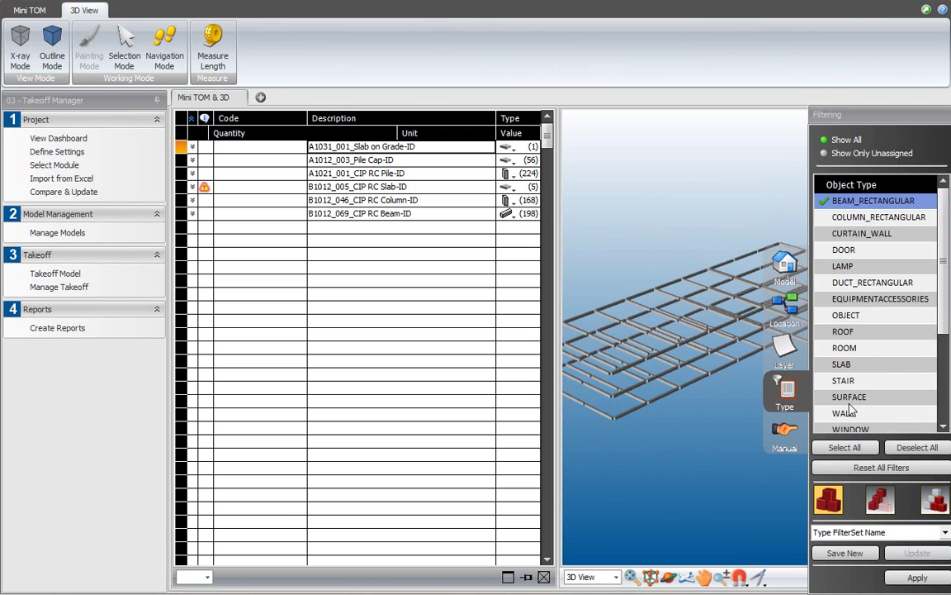
left_click(858, 469)
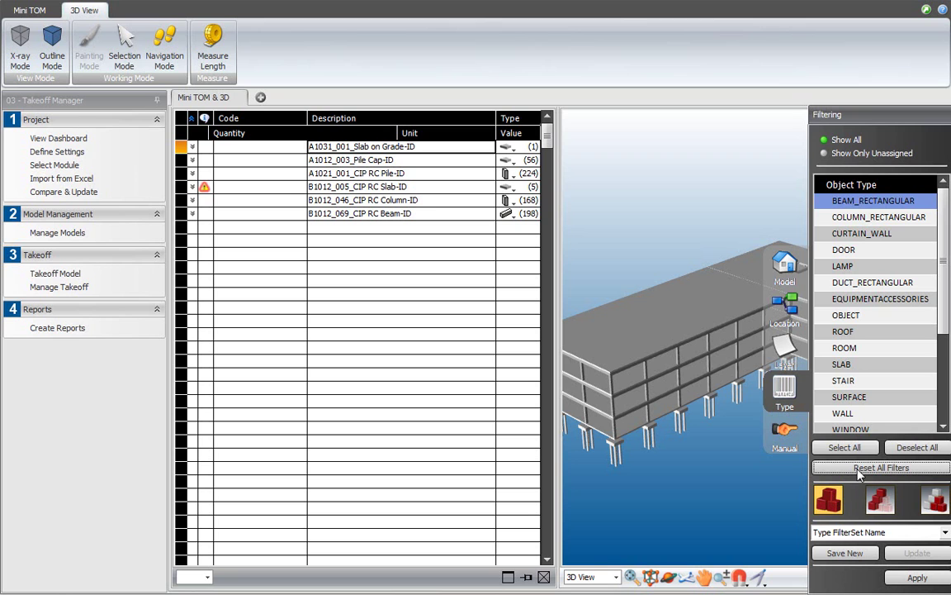
left_click(840, 366)
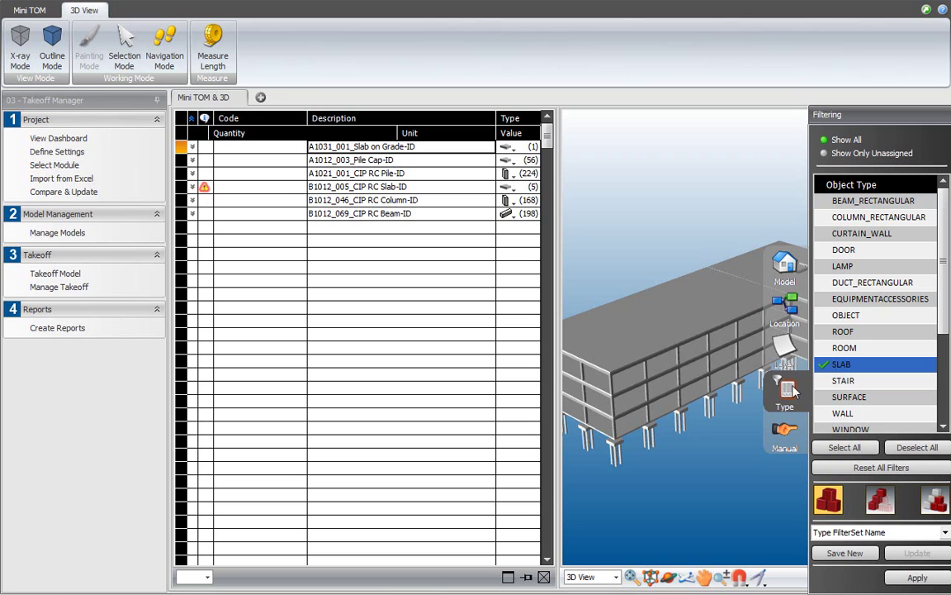
left_click(785, 269)
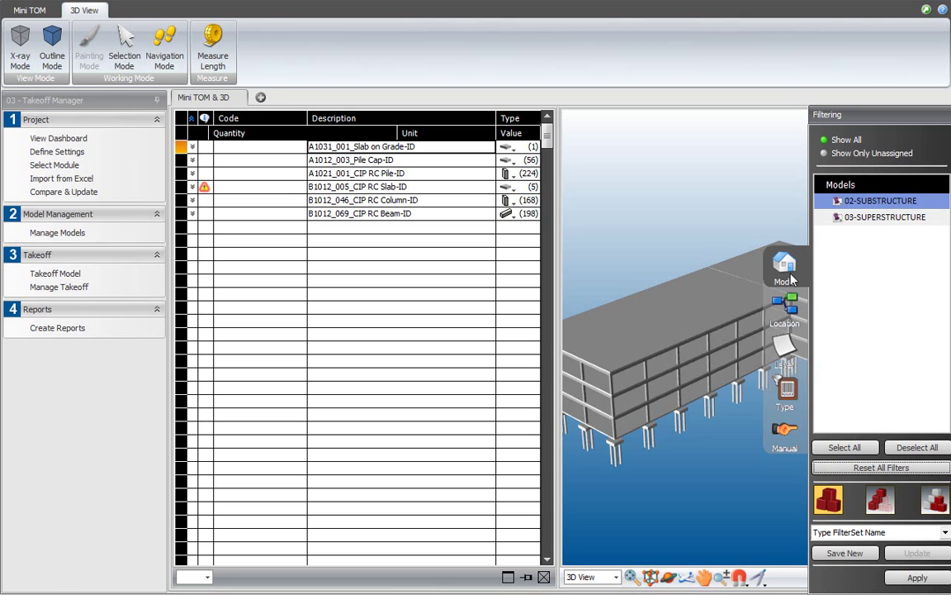
left_click(825, 201)
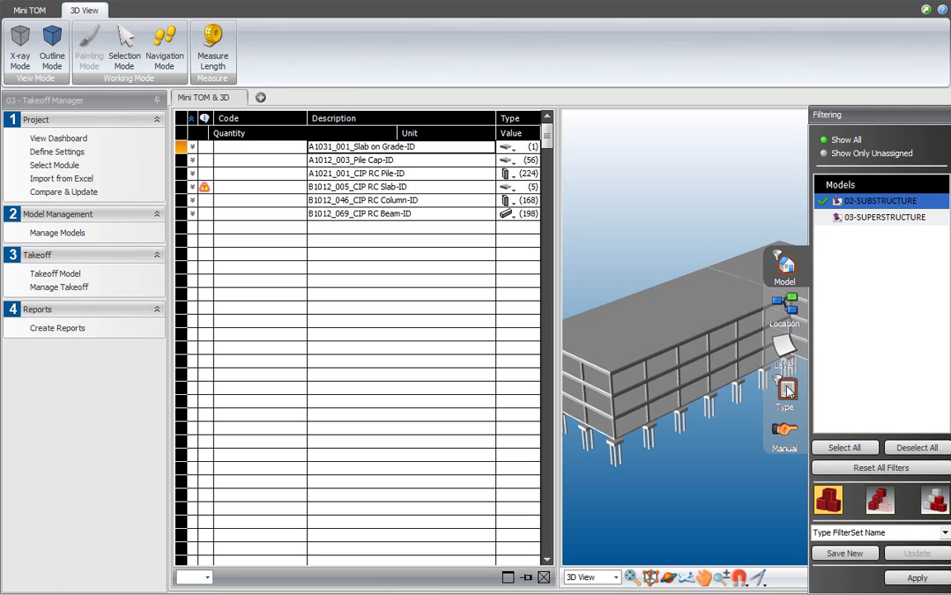
left_click(829, 501)
left_click(916, 578)
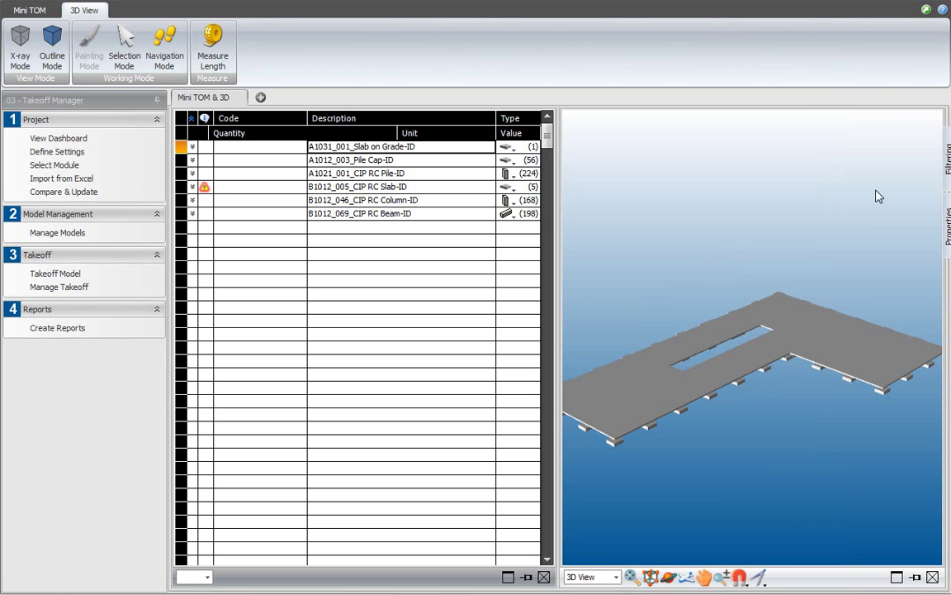
- Switch the combined filter to hide the 02-SUBSTRUCTURE model and the slabs instead of isolating them, and apply it
mouse_move(947, 161)
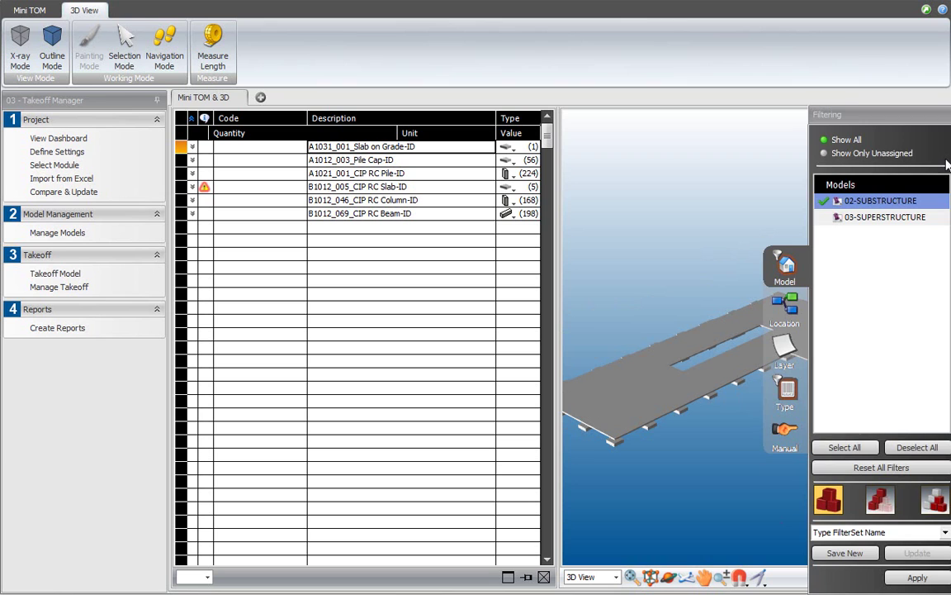
left_click(880, 501)
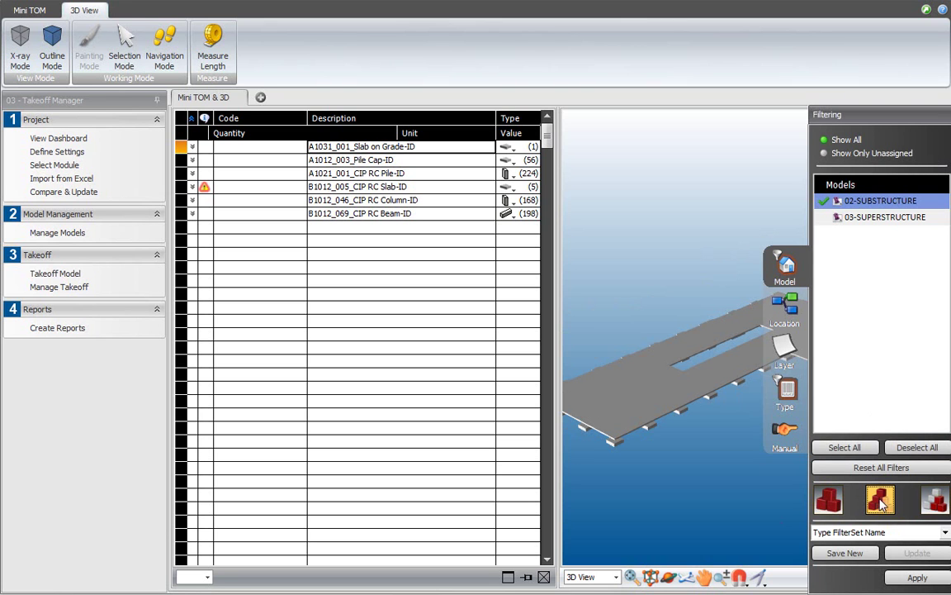
left_click(915, 577)
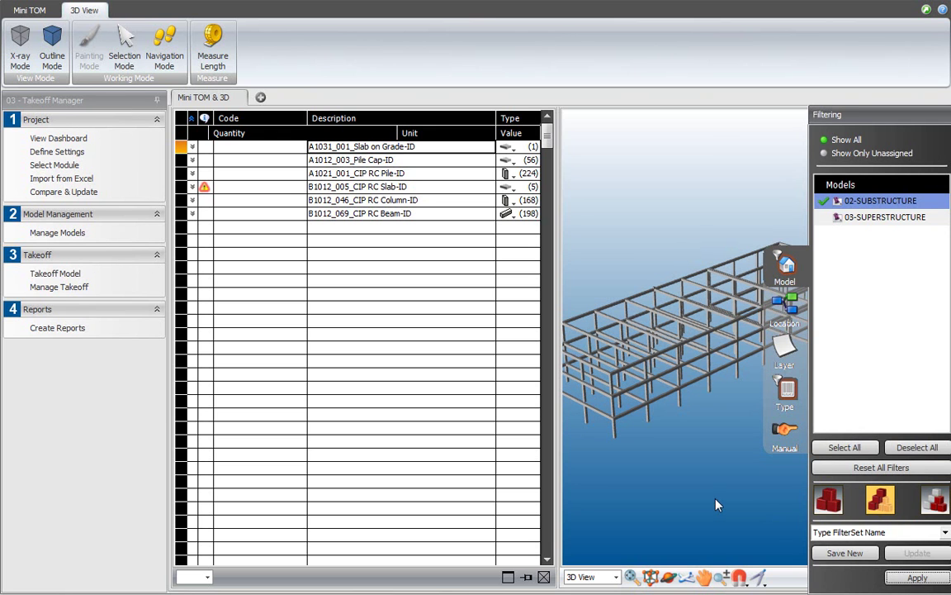
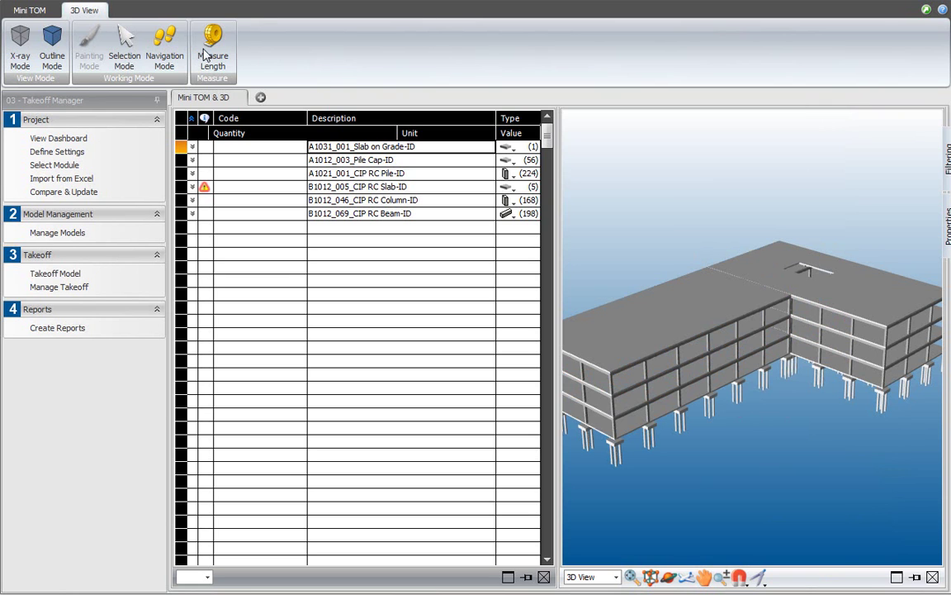
- Select two roof-level slabs, two façade columns and one beam of the building in Selection Mode
left_click(126, 43)
left_click(128, 45)
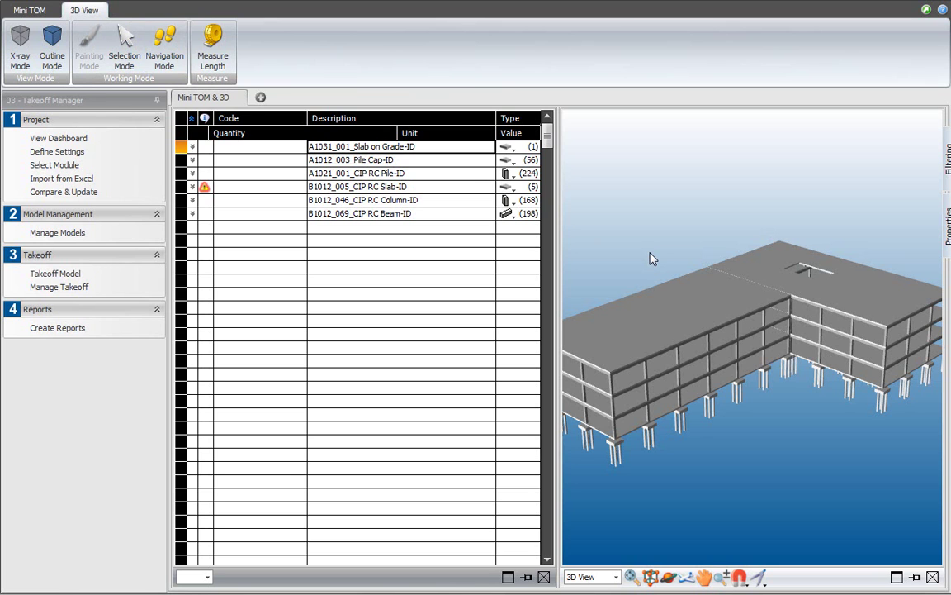
left_click(684, 296)
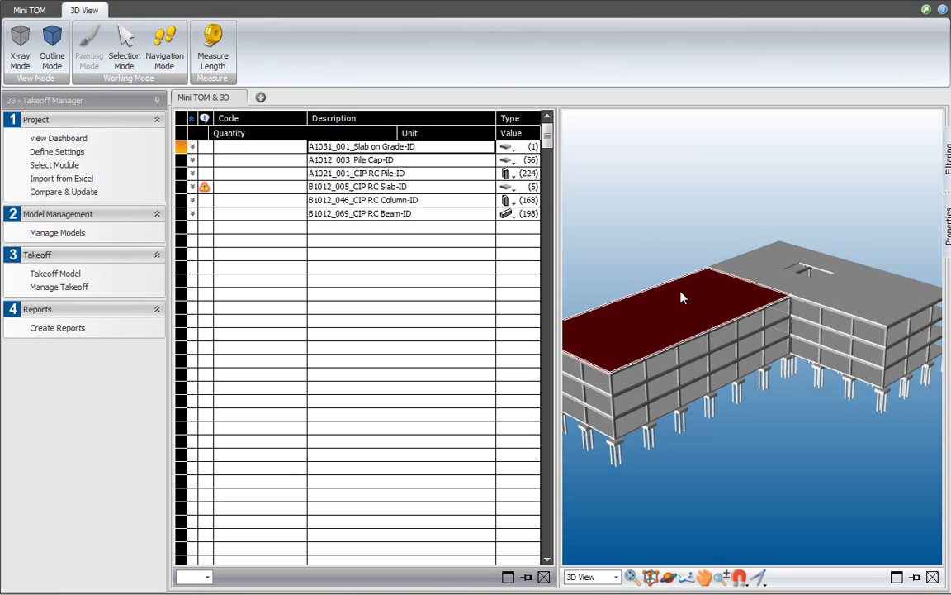
left_click(830, 341, "ctrl")
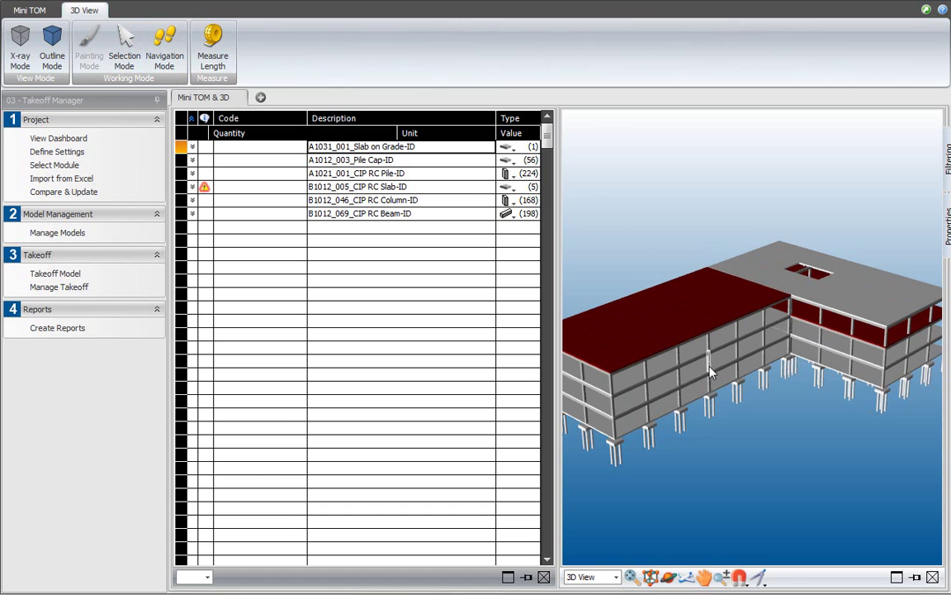
left_click(736, 353, "ctrl")
- Remove the existing SLAB and COLUMN_RECTANGULAR entries from the manual selection filter
left_click(948, 161)
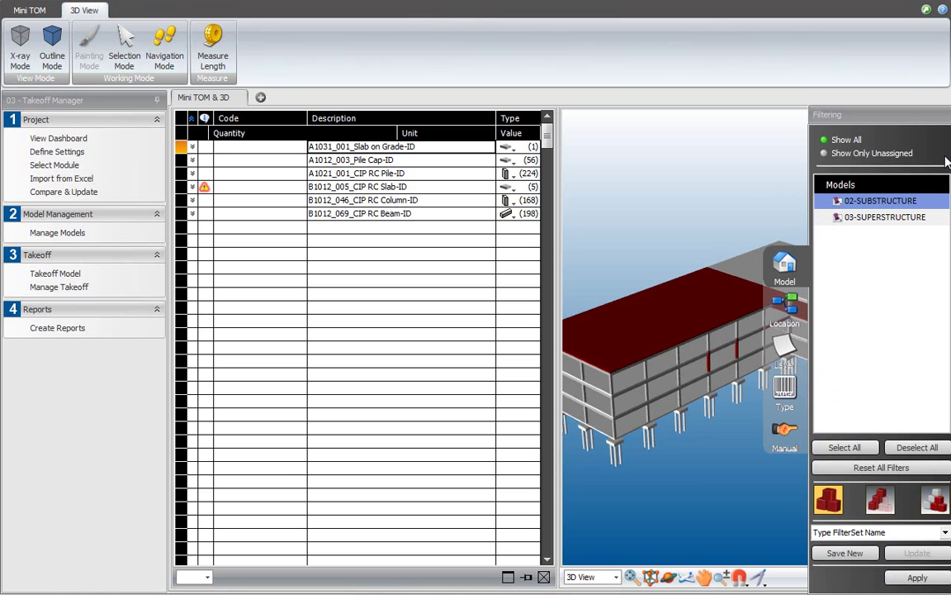
left_click(785, 433)
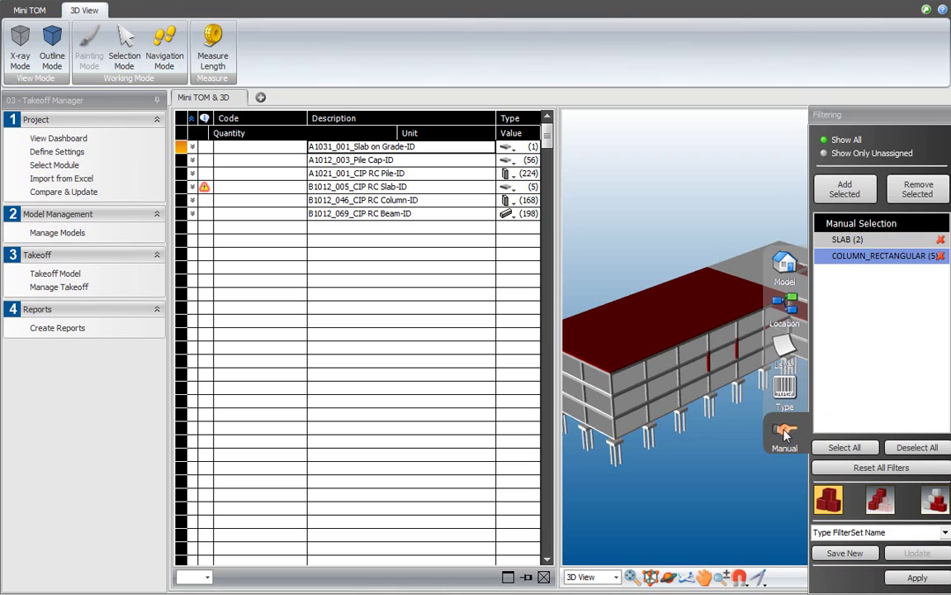
left_click(940, 239)
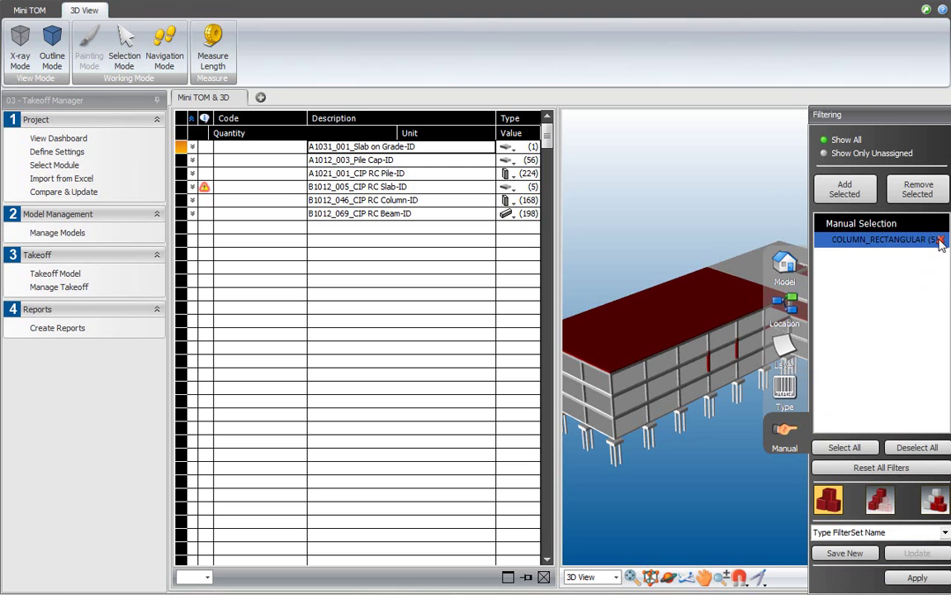
left_click(941, 239)
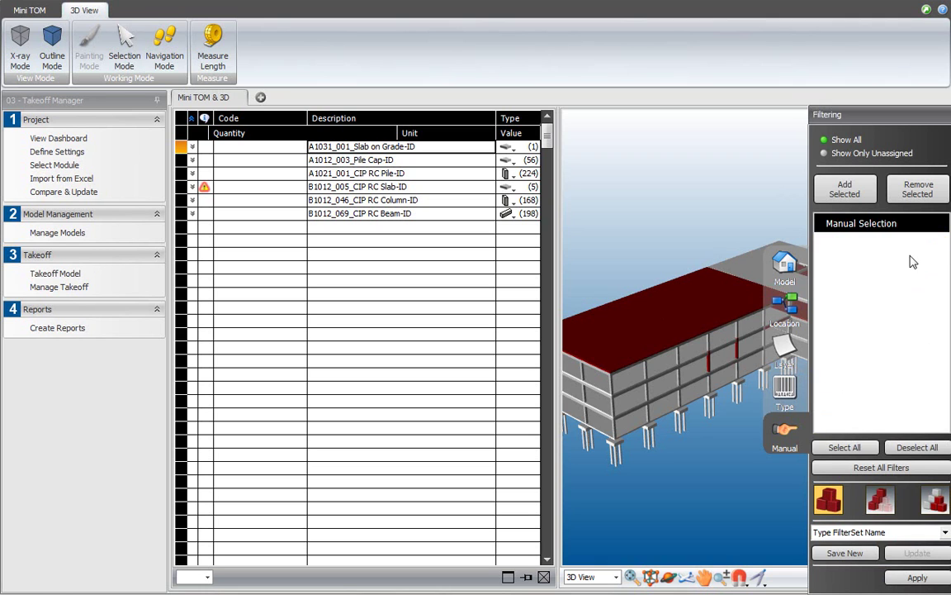
- Add the selected objects to the manual filter and isolate its SLAB, COLUMN_RECTANGULAR and BEAM_RECTANGULAR entries in the 3D view
left_click(846, 191)
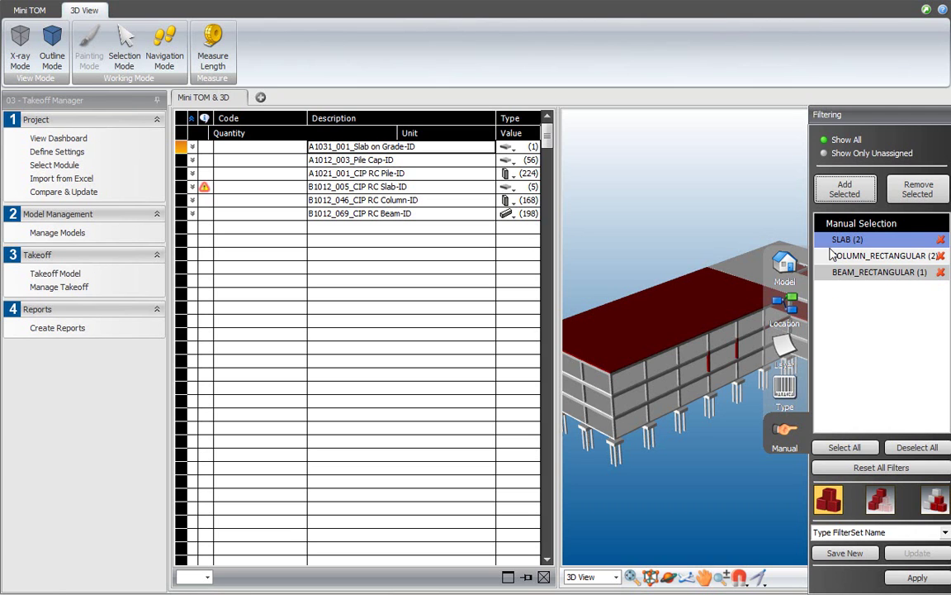
left_click(833, 257)
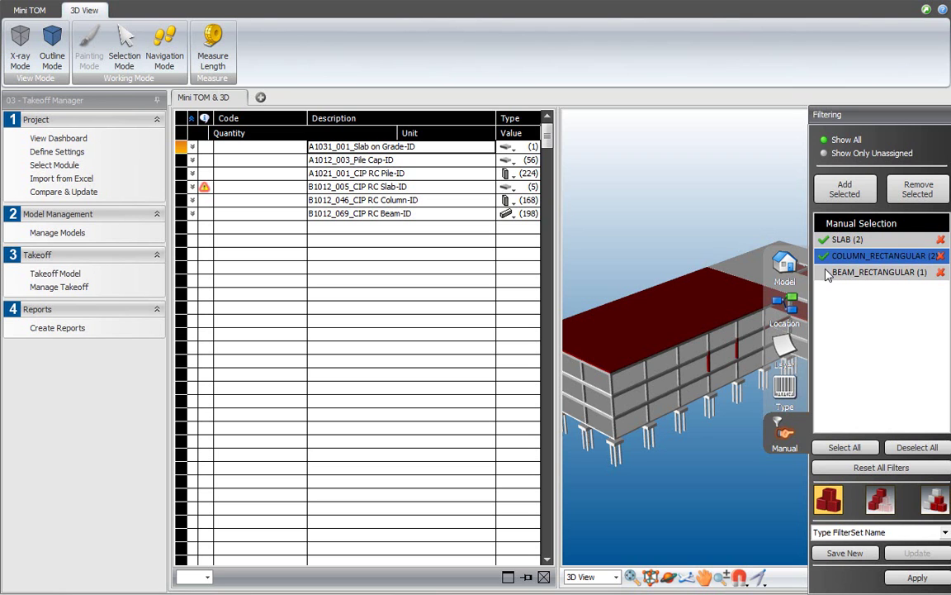
left_click(830, 272)
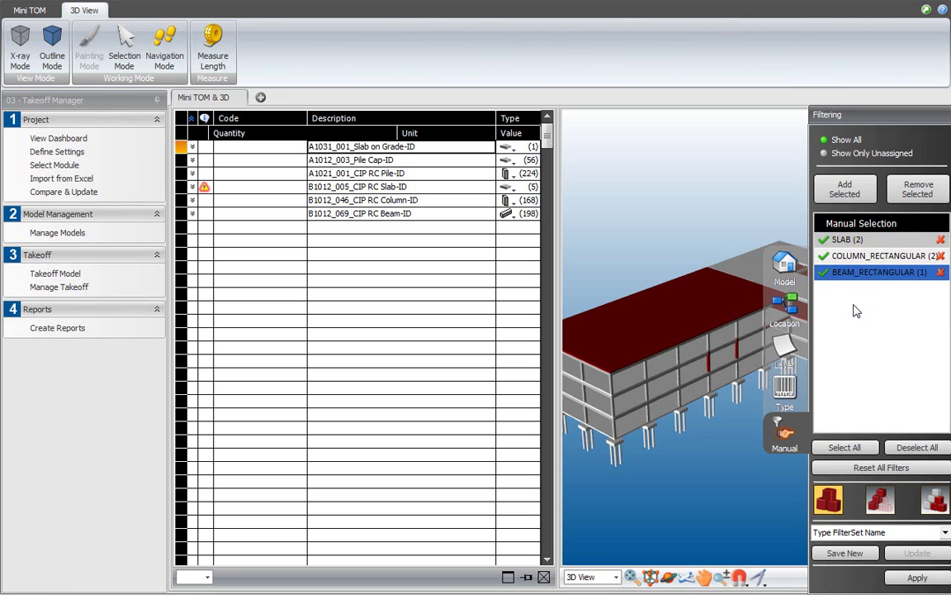
left_click(830, 498)
left_click(915, 577)
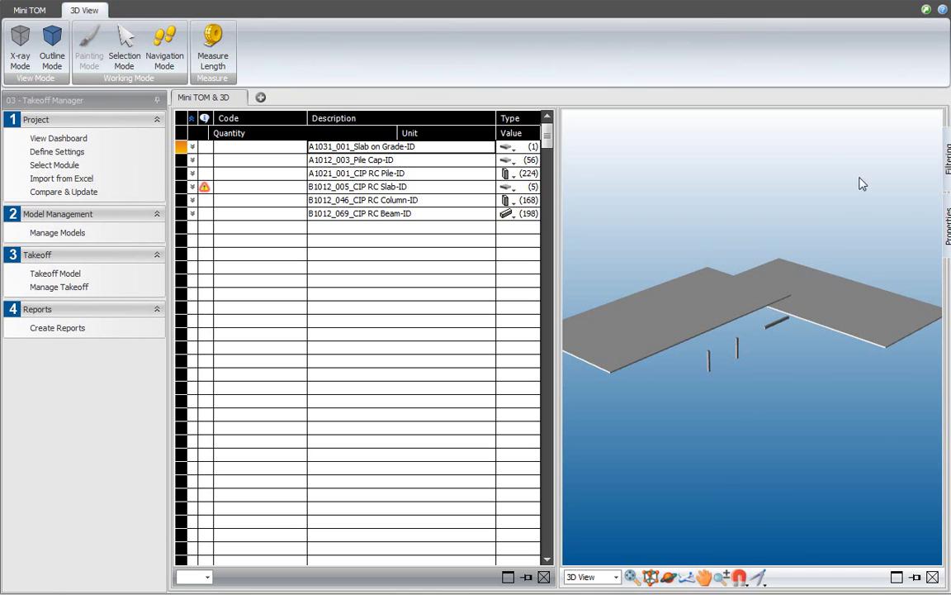
- Reset all filters, then hide the manually selected SLAB, COLUMN_RECTANGULAR and BEAM_RECTANGULAR objects and apply the filter
mouse_move(946, 163)
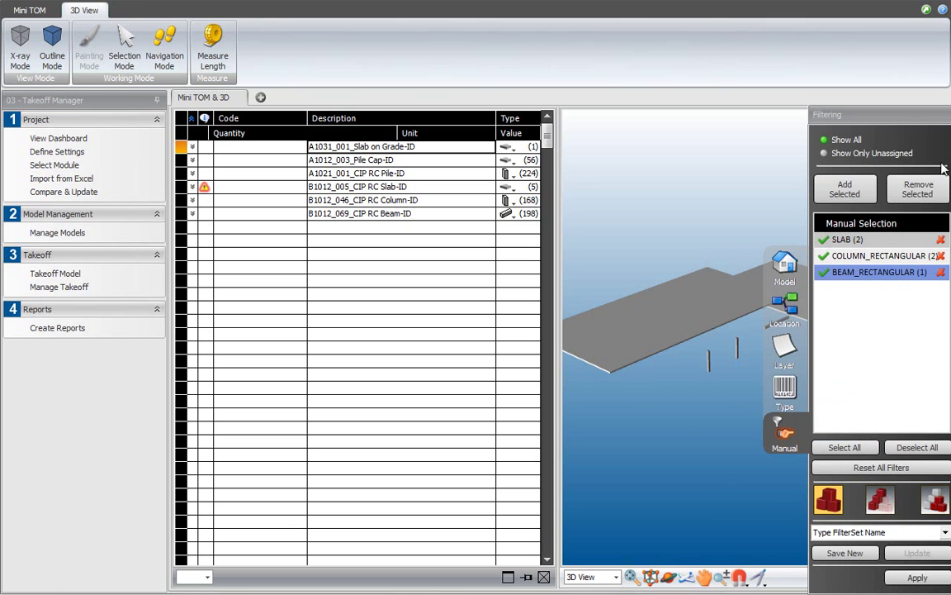
left_click(882, 467)
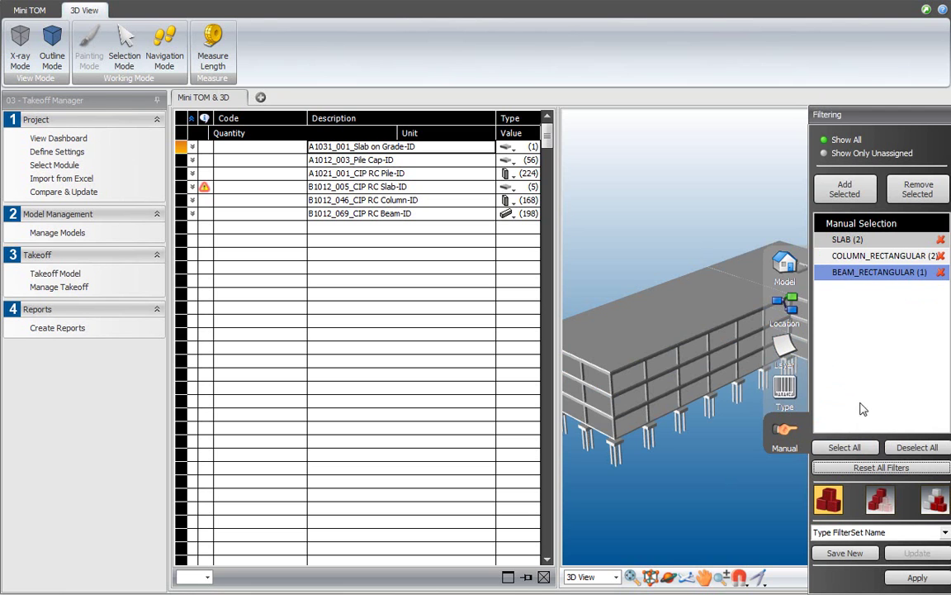
left_click(823, 255)
left_click(823, 238)
left_click(823, 272)
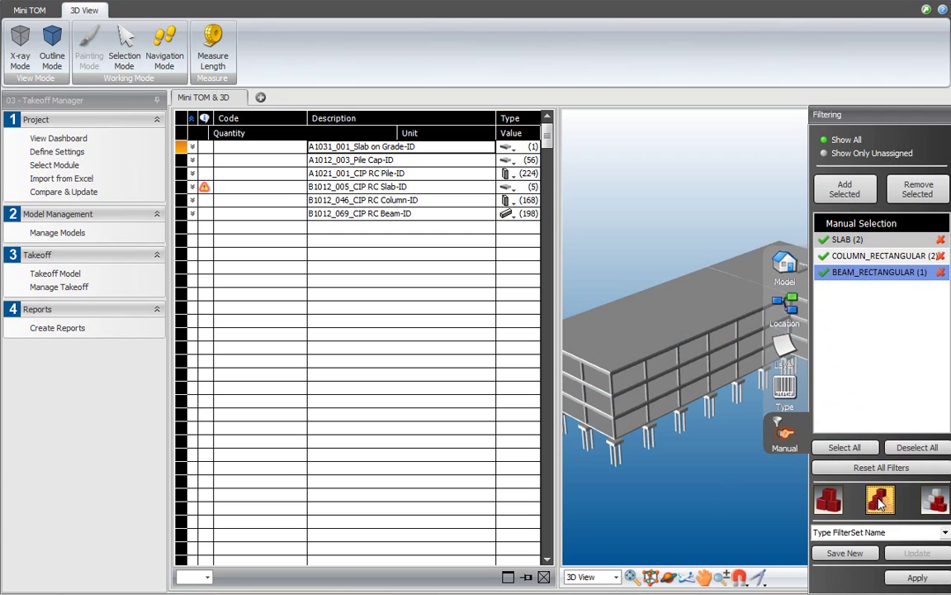
left_click(917, 577)
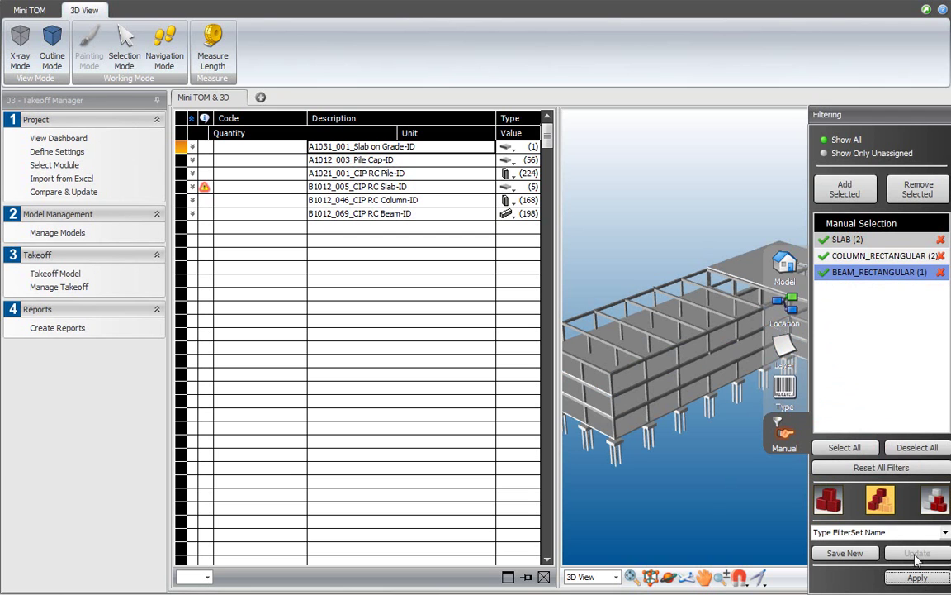
- Save the current filter as a new filter set named "Selection Hidden" and check the list of saved sets
triple_click(894, 532)
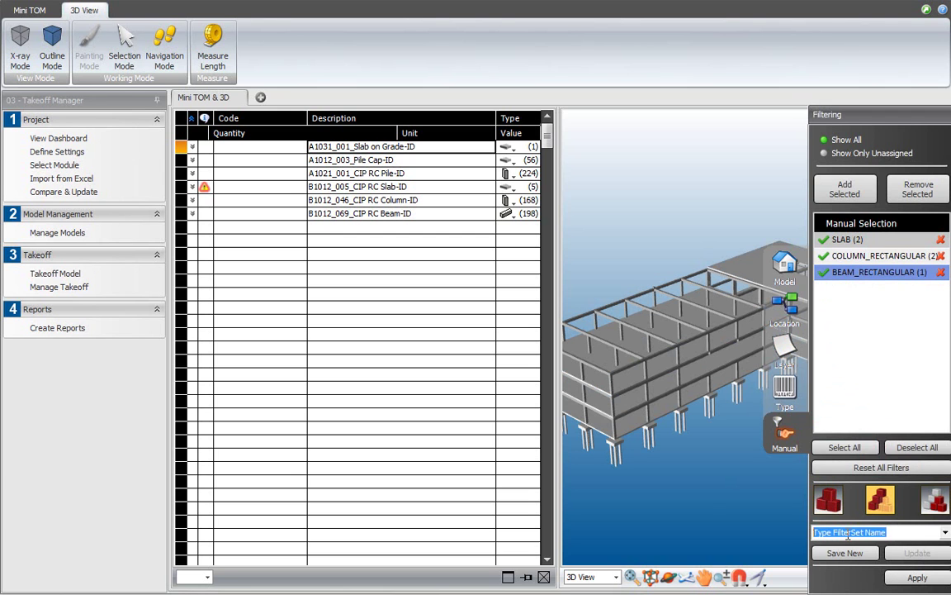
type("Sele")
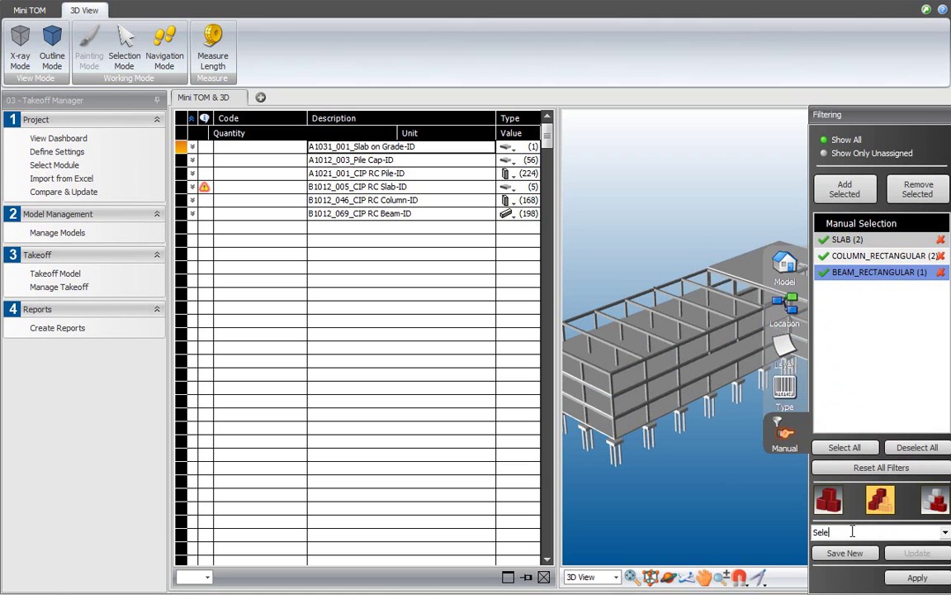
type("ction Hidden")
left_click(855, 555)
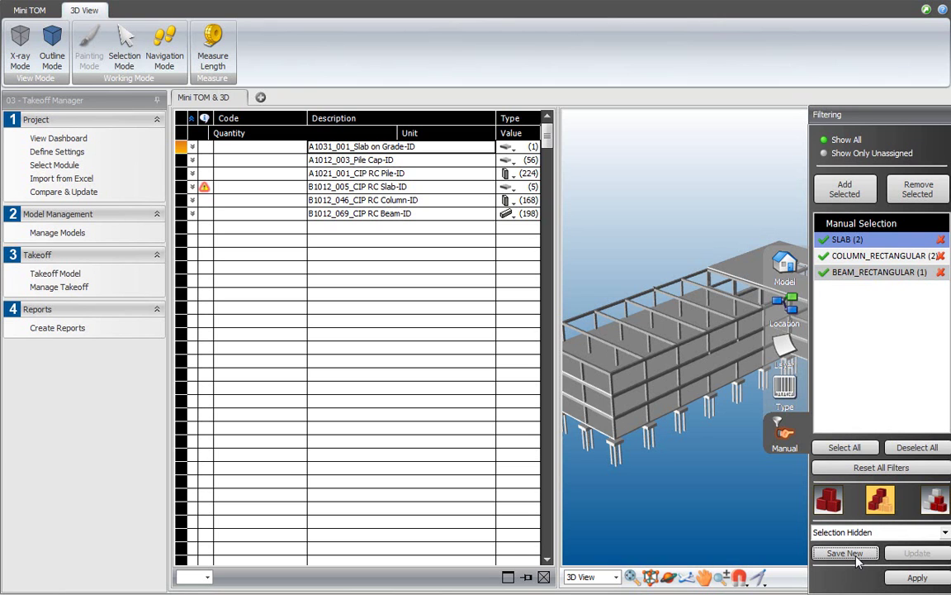
left_click(946, 533)
left_click(945, 534)
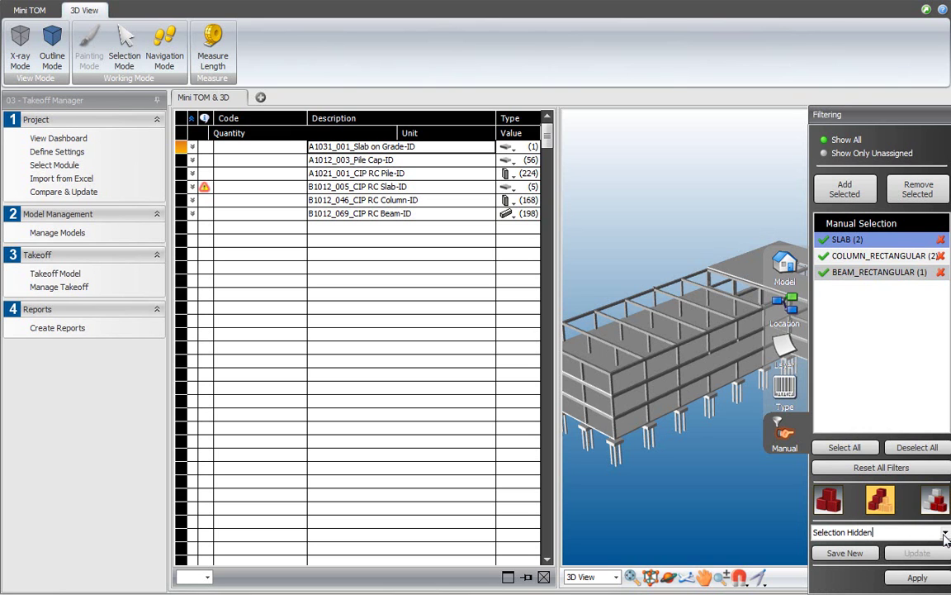